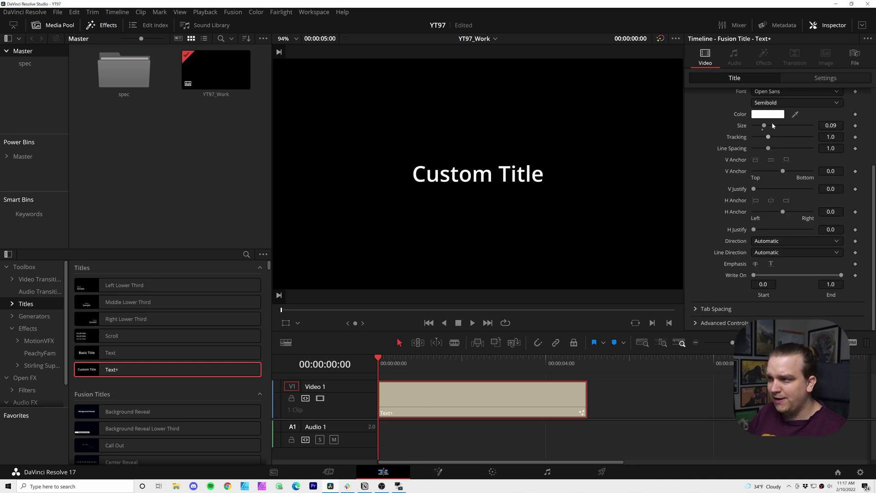
- Enter EASYYY as the title text and set Write On End to 0.0 at the start
{"action": "type", "text": "EAS"}
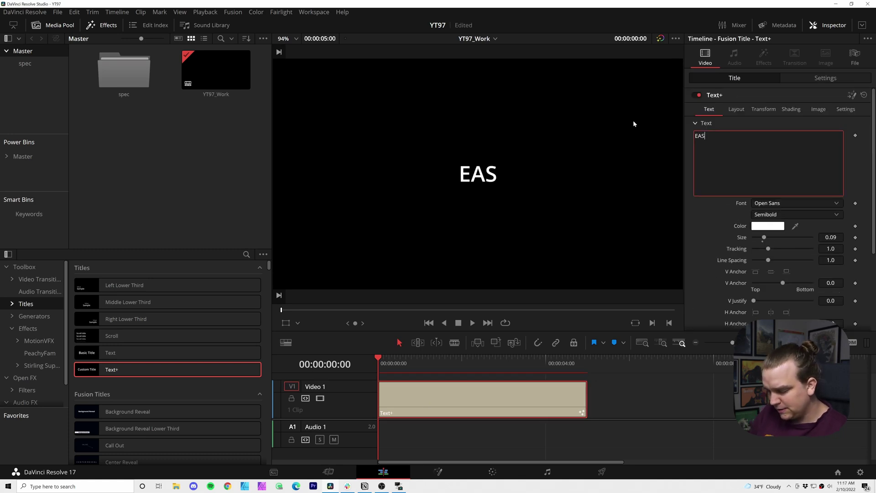
{"action": "type", "text": "YYY"}
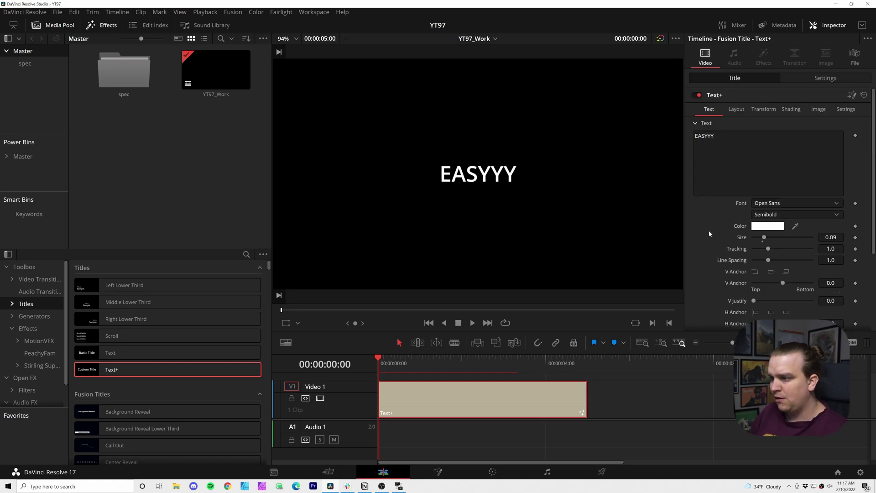
{"action": "scroll", "coordinate": [710, 240], "scroll_direction": "down", "scroll_amount": 5}
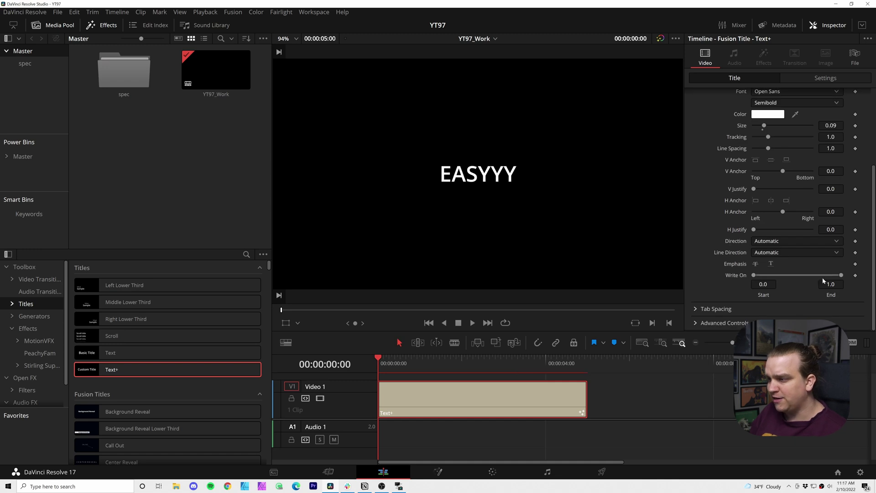
{"action": "left_click_drag", "start_coordinate": [840, 275], "coordinate": [693, 277]}
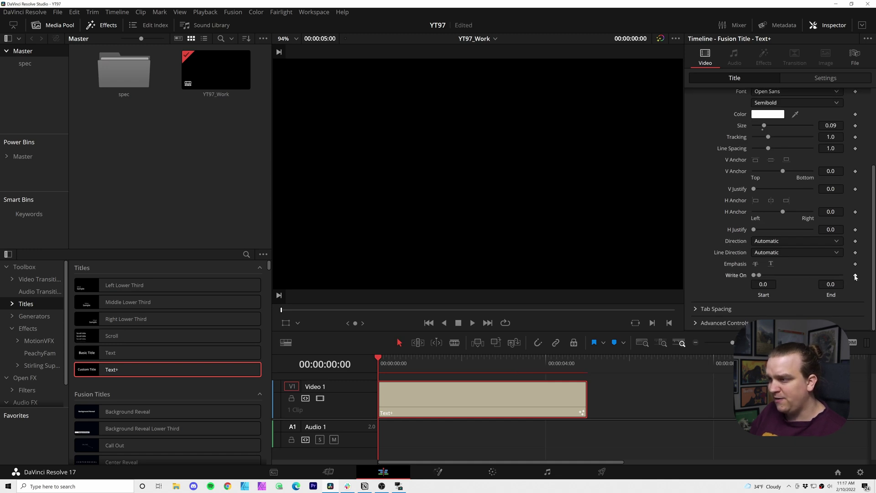
- Keyframe Write On End at 1.0 at 00:00:01:21 and play back the write-on
{"action": "left_click_drag", "start_coordinate": [413, 365], "coordinate": [449, 364]}
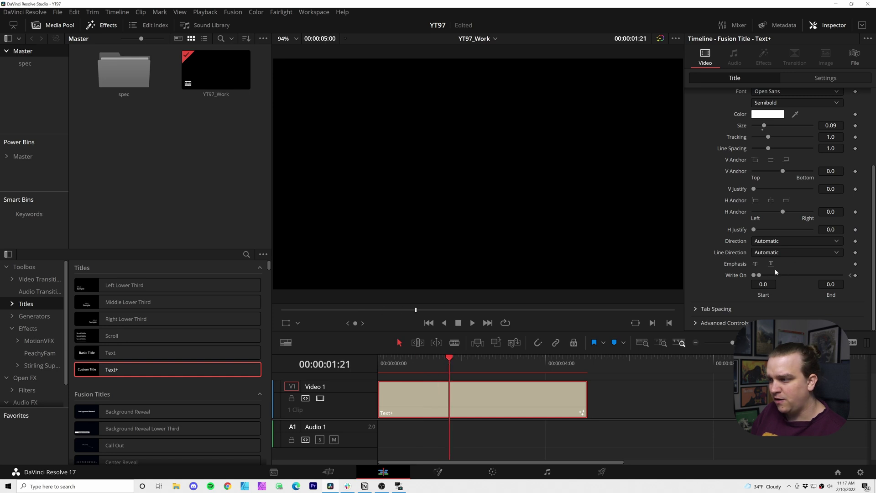
{"action": "left_click_drag", "start_coordinate": [758, 275], "coordinate": [841, 275]}
{"action": "key", "text": "j"}
{"action": "key", "text": "l"}
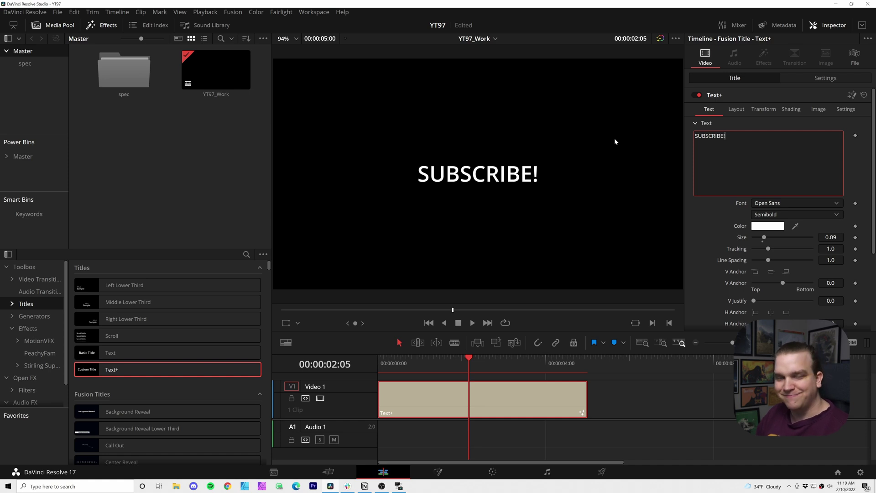
- Commit SUBSCRIBE! as the title text in place of EASYYY
{"action": "left_click", "coordinate": [528, 393]}
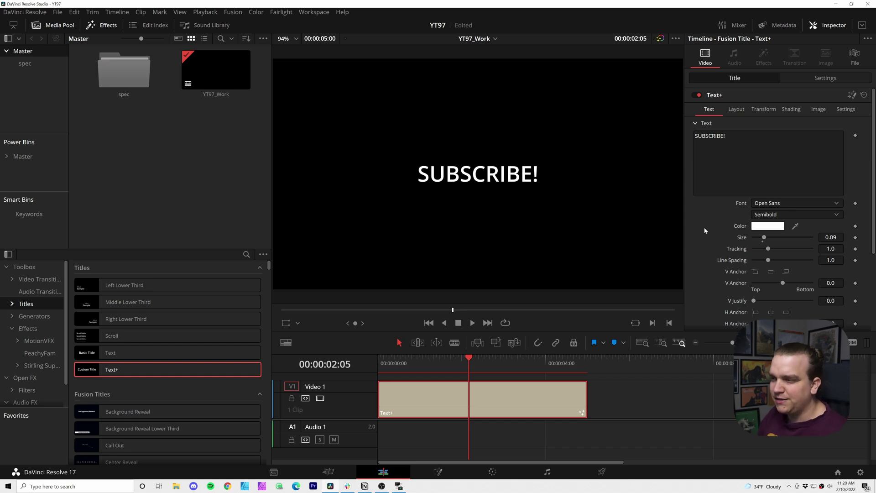
- Enable shading element 4 (Blue Border) in the title's Shading settings
{"action": "left_click", "coordinate": [792, 110]}
{"action": "left_click", "coordinate": [775, 135]}
{"action": "left_click", "coordinate": [776, 178]}
{"action": "left_click", "coordinate": [803, 135]}
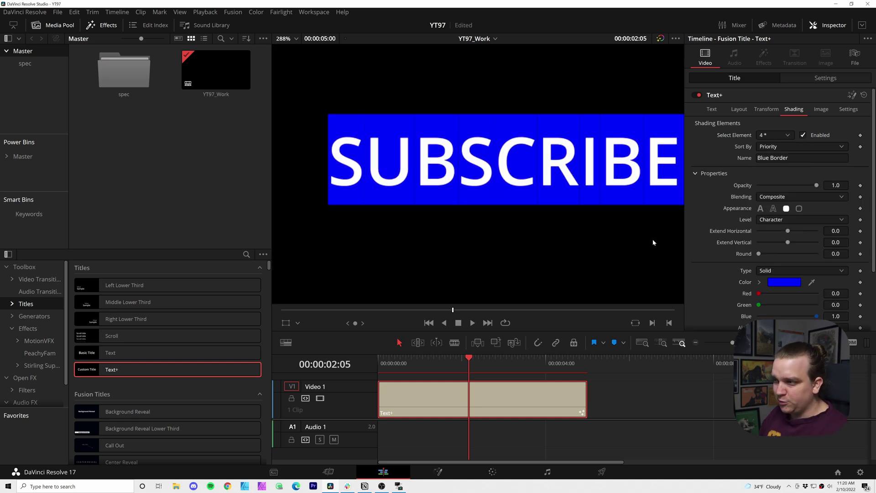
{"action": "left_click", "coordinate": [766, 134]}
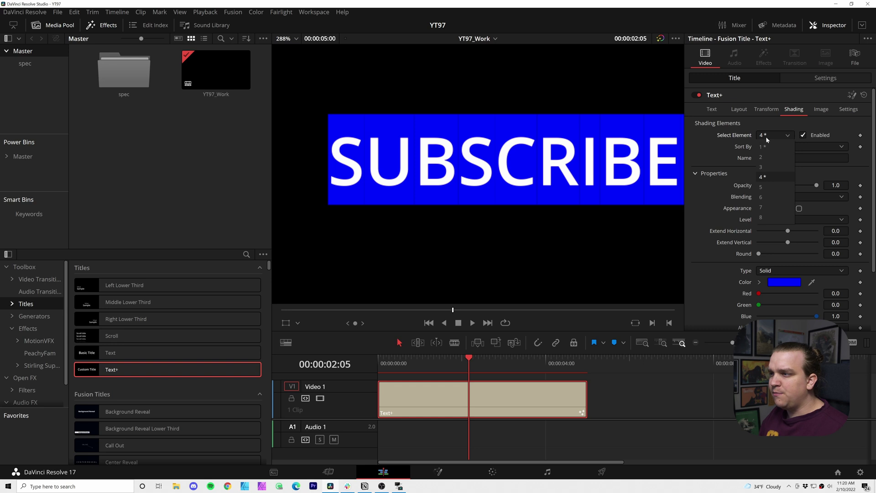
{"action": "left_click", "coordinate": [778, 177]}
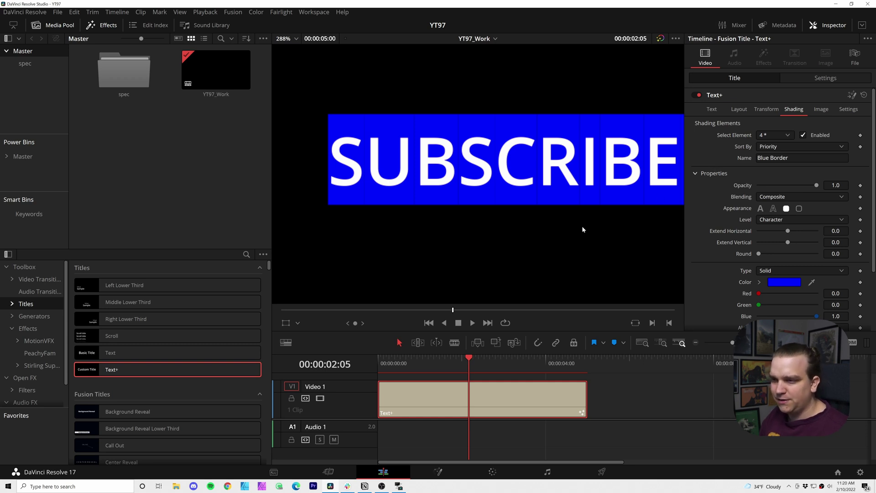
- Try the Line and Word shading levels, then return to Character
{"action": "scroll", "coordinate": [522, 231], "scroll_direction": "down", "scroll_amount": 4}
{"action": "scroll", "coordinate": [494, 164], "scroll_direction": "up", "scroll_amount": 4}
{"action": "scroll", "coordinate": [493, 164], "scroll_direction": "up", "scroll_amount": 6}
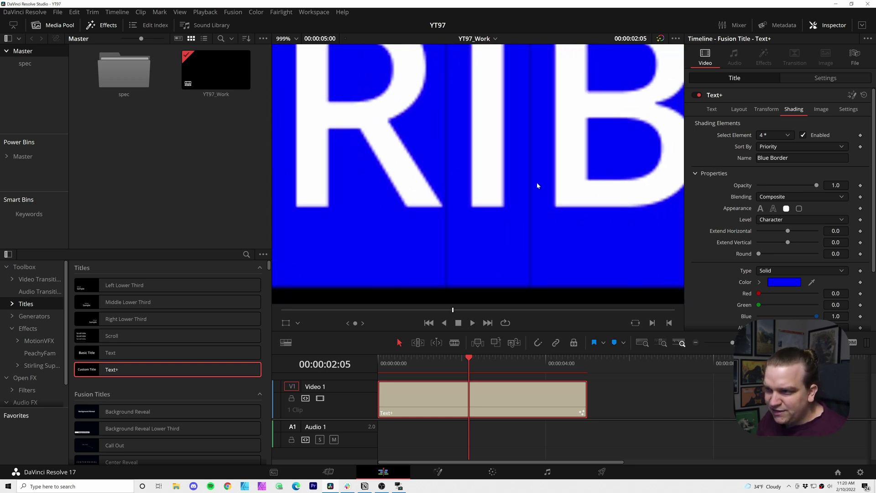
{"action": "scroll", "coordinate": [568, 190], "scroll_direction": "down", "scroll_amount": 1}
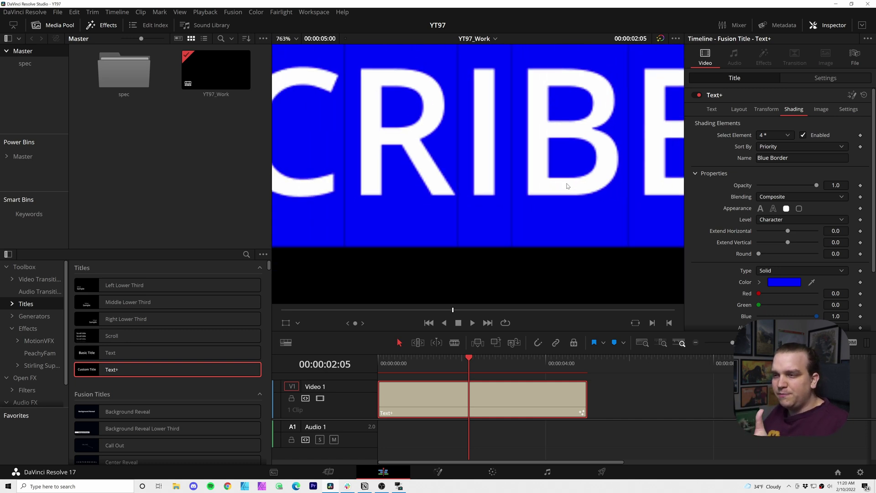
{"action": "scroll", "coordinate": [568, 186], "scroll_direction": "down", "scroll_amount": 5}
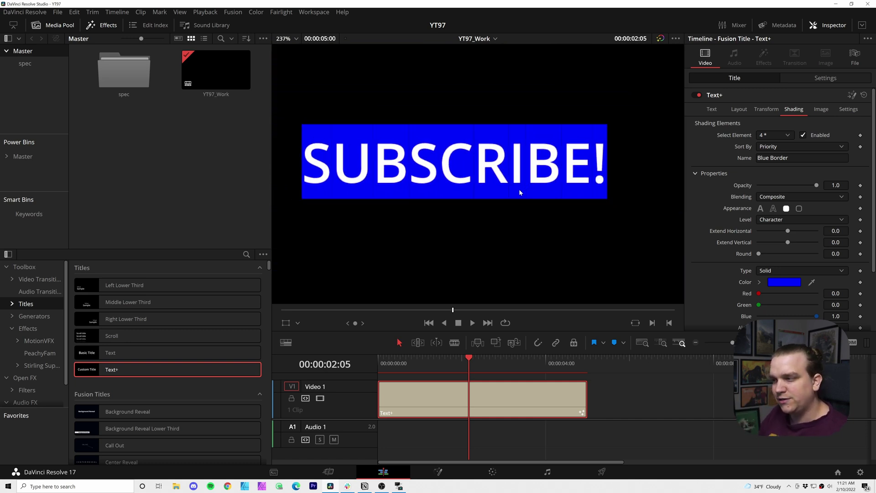
{"action": "scroll", "coordinate": [521, 192], "scroll_direction": "up", "scroll_amount": 1}
{"action": "left_click", "coordinate": [762, 221]}
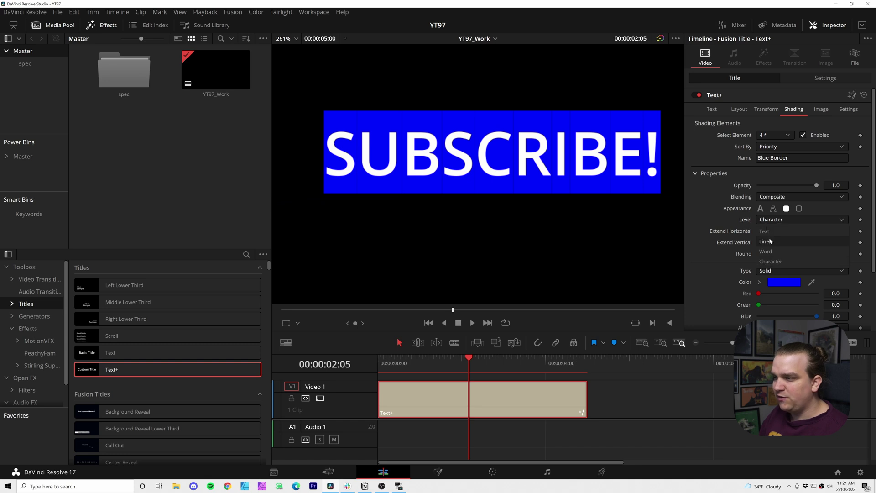
{"action": "left_click", "coordinate": [765, 240]}
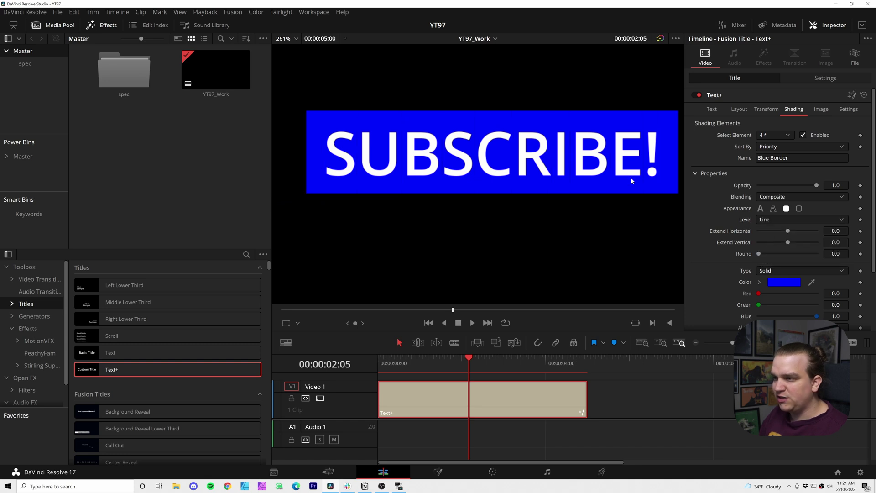
{"action": "left_click", "coordinate": [804, 220]}
{"action": "left_click", "coordinate": [787, 250]}
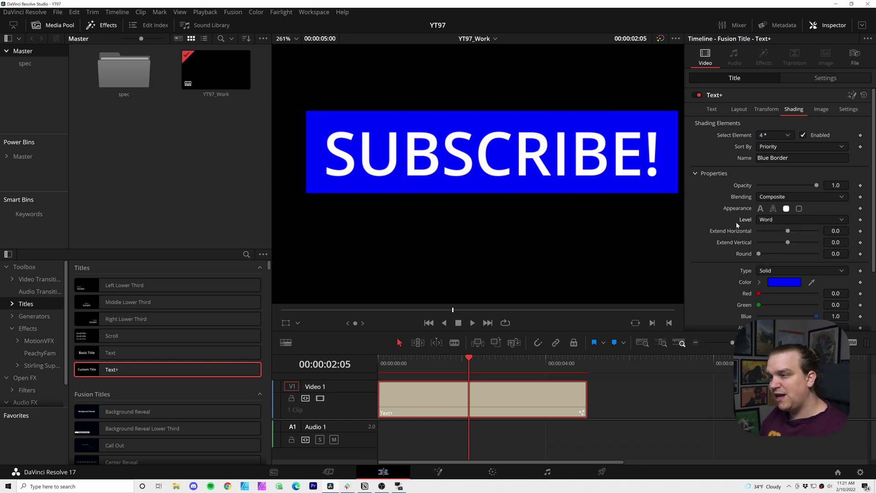
{"action": "left_click", "coordinate": [781, 220]}
{"action": "left_click", "coordinate": [775, 260]}
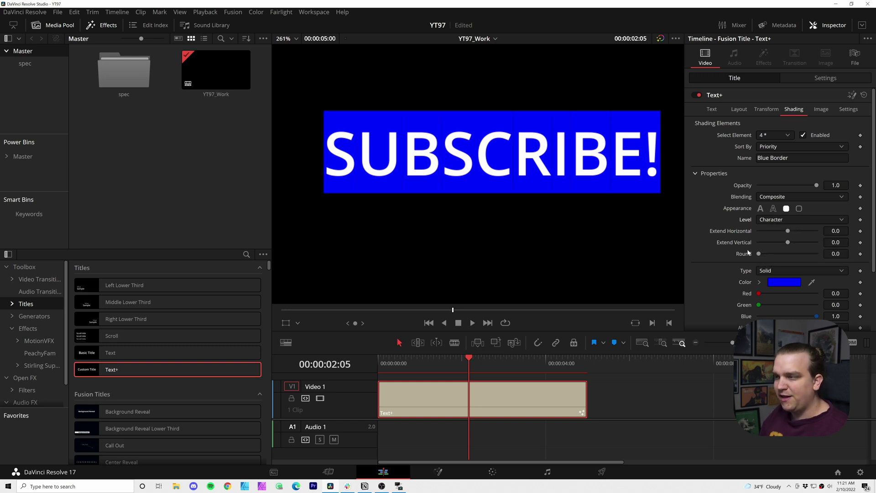
- Make Blue Border white (Red, Green 1.0), Extend Horizontal -0.18, Extend Vertical -0.469, then toggle it to compare
{"action": "left_click_drag", "start_coordinate": [759, 294], "coordinate": [817, 294]}
{"action": "left_click_drag", "start_coordinate": [759, 305], "coordinate": [852, 308]}
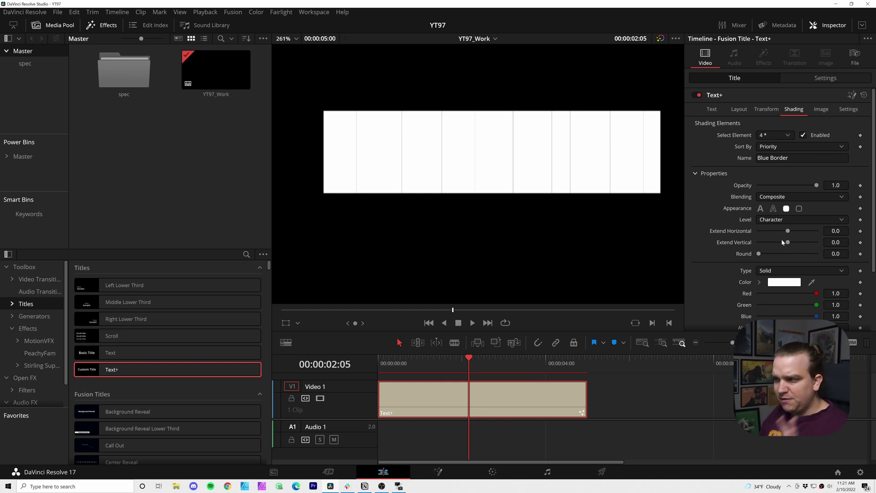
{"action": "mouse_move", "coordinate": [787, 246]}
{"action": "left_mouse_down"}
{"action": "mouse_move", "coordinate": [760, 245]}
{"action": "mouse_move", "coordinate": [777, 238]}
{"action": "left_mouse_up"}
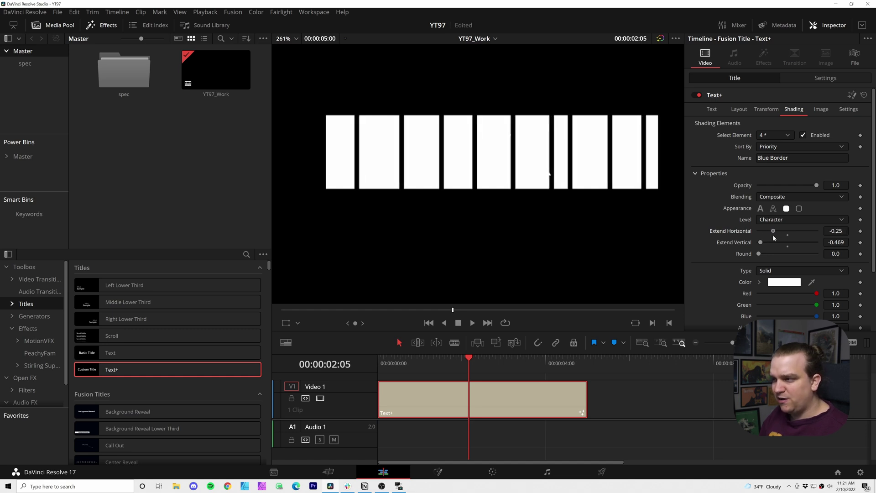
{"action": "left_click", "coordinate": [803, 135]}
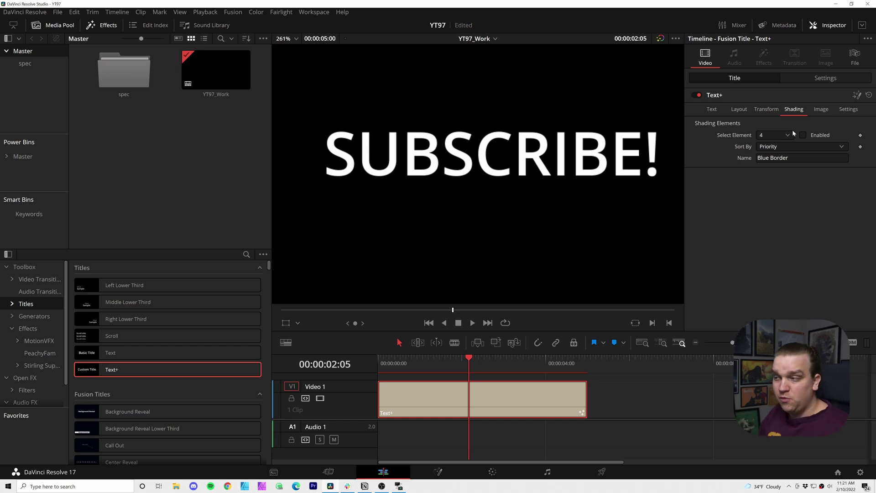
{"action": "left_click", "coordinate": [803, 135]}
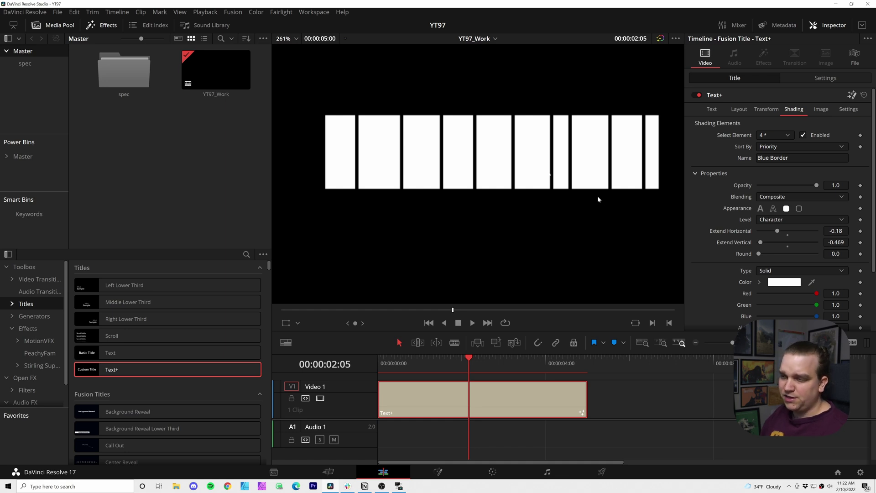
- Open the title in Fusion and attach a Follower modifier to its Text field
{"action": "key", "text": "shift+5"}
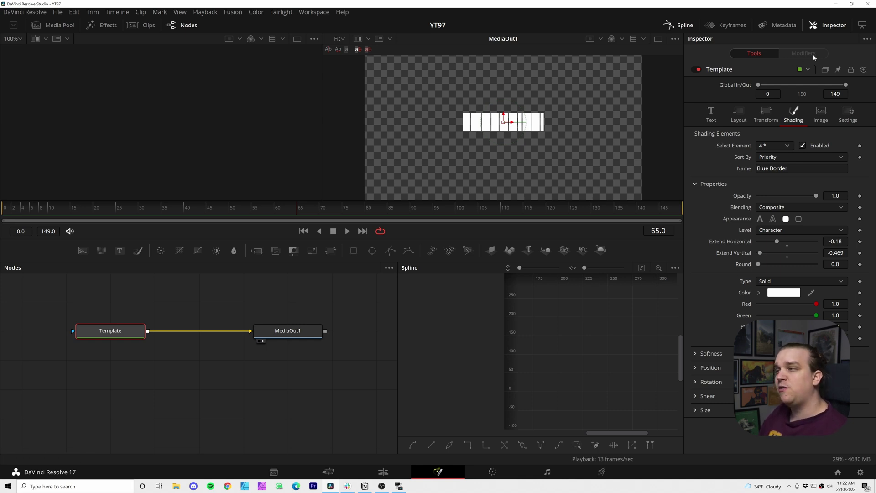
{"action": "left_click", "coordinate": [712, 115]}
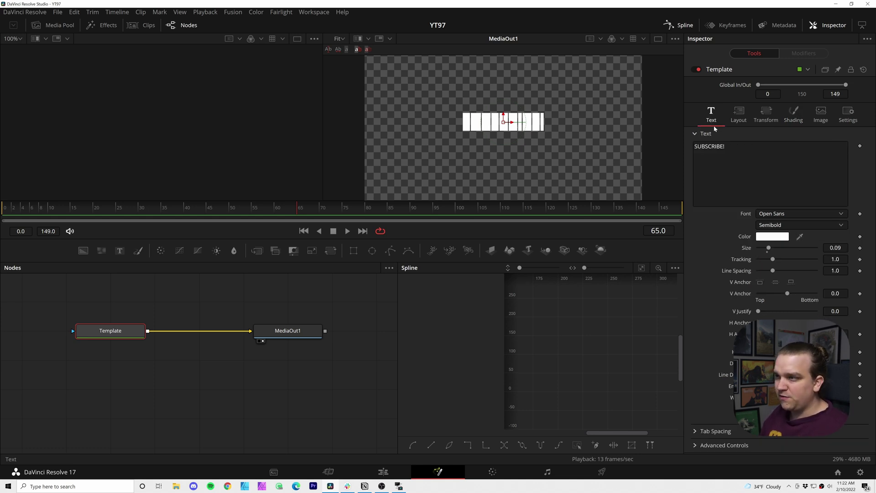
{"action": "right_click", "coordinate": [716, 162]}
{"action": "right_click", "coordinate": [718, 179]}
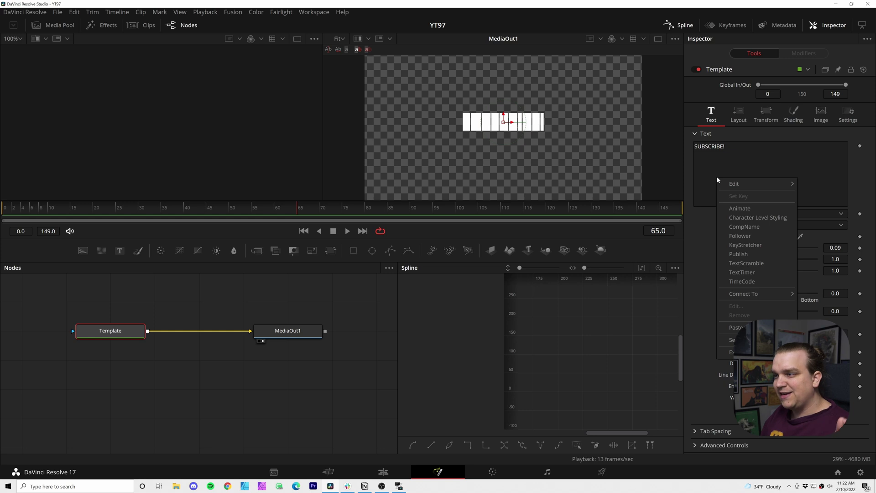
{"action": "left_click", "coordinate": [739, 236]}
{"action": "left_click", "coordinate": [803, 53]}
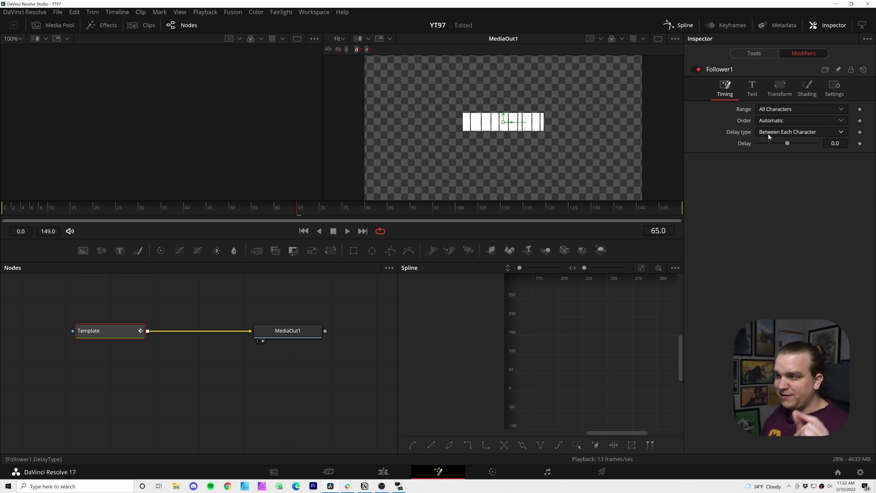
- Set Follower1's delay between characters to 2.76 and enlarge the title to about 0.22
{"action": "left_click", "coordinate": [833, 142]}
{"action": "left_click_drag", "start_coordinate": [833, 142], "coordinate": [864, 142]}
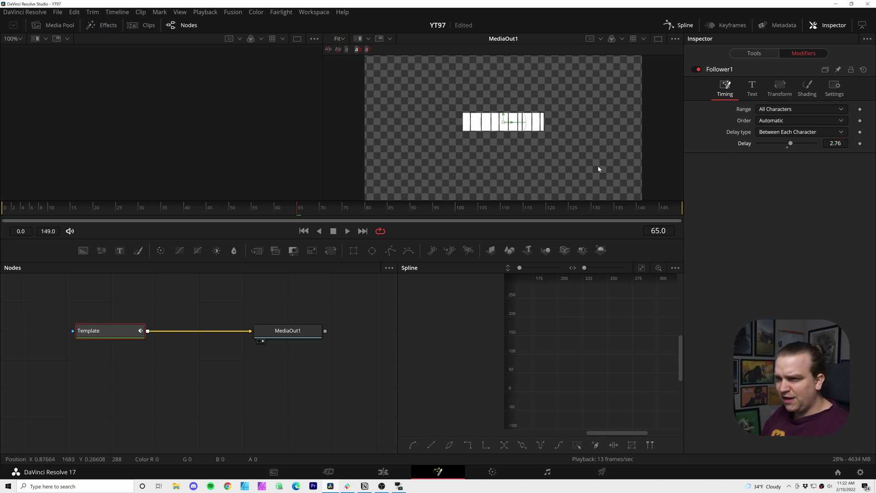
{"action": "scroll", "coordinate": [614, 165], "scroll_direction": "up", "scroll_amount": 3}
{"action": "scroll", "coordinate": [606, 177], "scroll_direction": "up", "scroll_amount": 2}
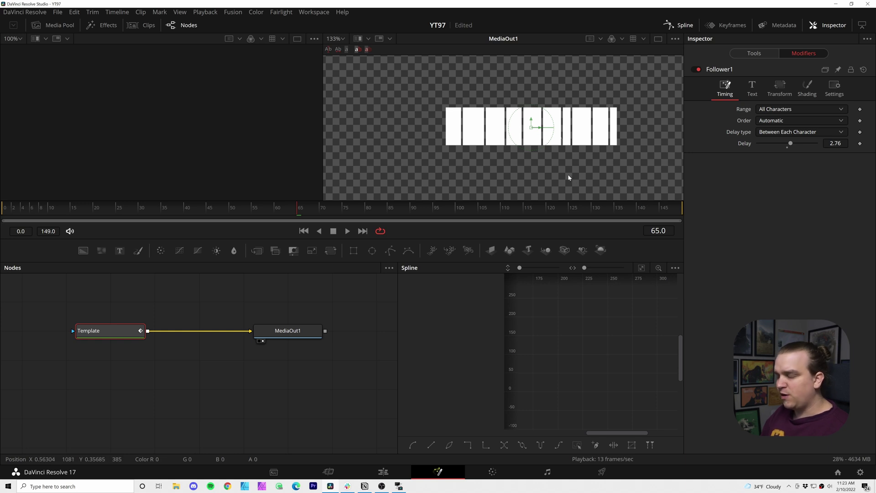
{"action": "scroll", "coordinate": [567, 176], "scroll_direction": "up", "scroll_amount": 1}
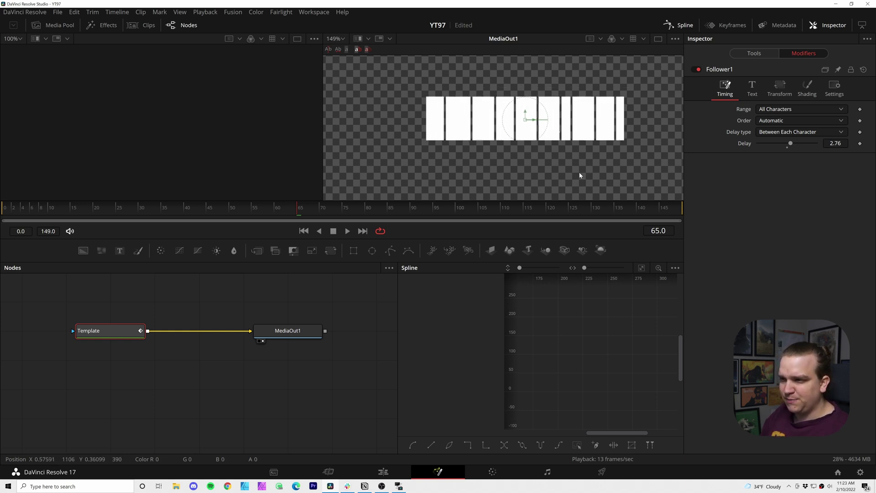
{"action": "scroll", "coordinate": [580, 174], "scroll_direction": "up", "scroll_amount": 1}
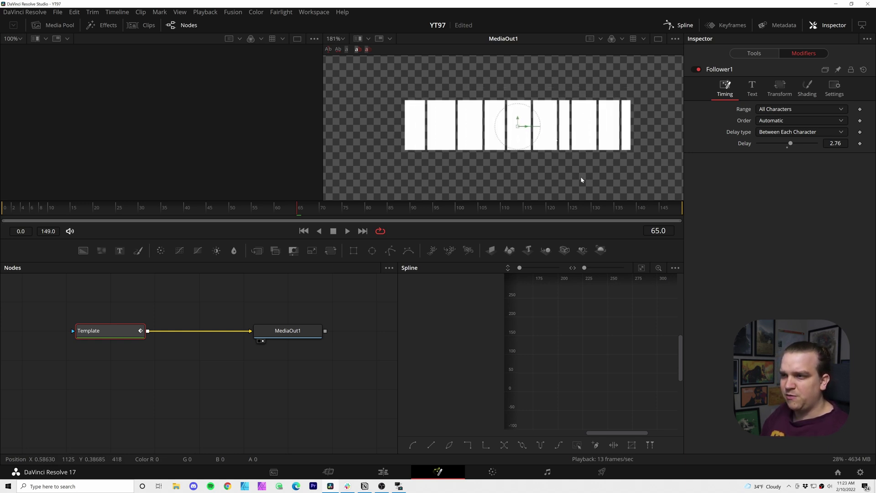
{"action": "scroll", "coordinate": [581, 176], "scroll_direction": "down", "scroll_amount": 4}
{"action": "left_click", "coordinate": [754, 53]}
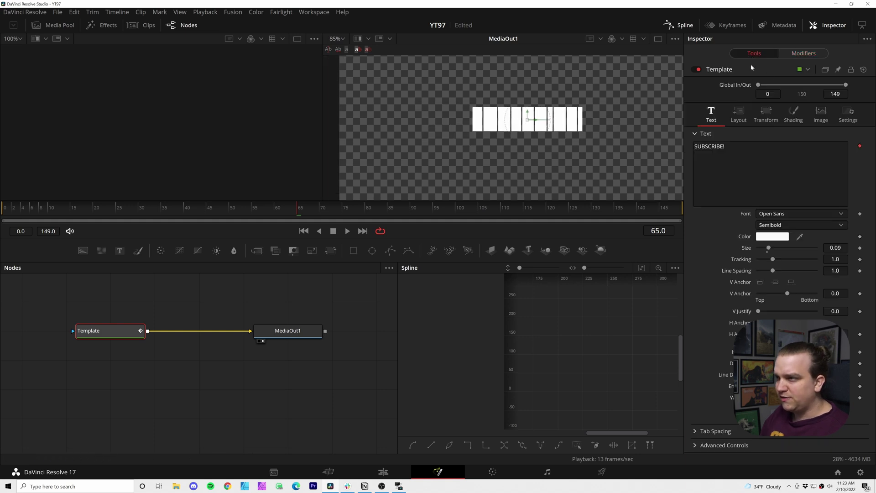
{"action": "left_click_drag", "start_coordinate": [768, 249], "coordinate": [783, 251]}
- Show Follower1's Shading settings for element 1, White Solid Fill
{"action": "scroll", "coordinate": [587, 154], "scroll_direction": "up", "scroll_amount": 1}
{"action": "left_click", "coordinate": [803, 53]}
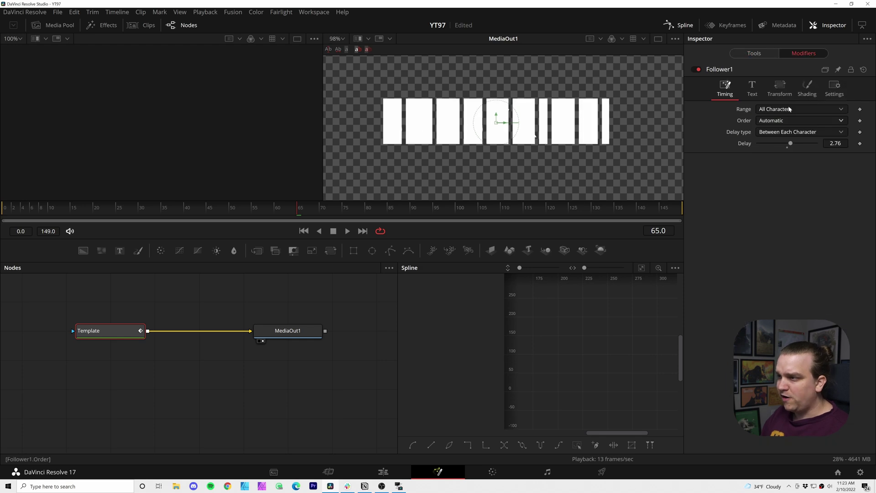
{"action": "left_click", "coordinate": [806, 86]}
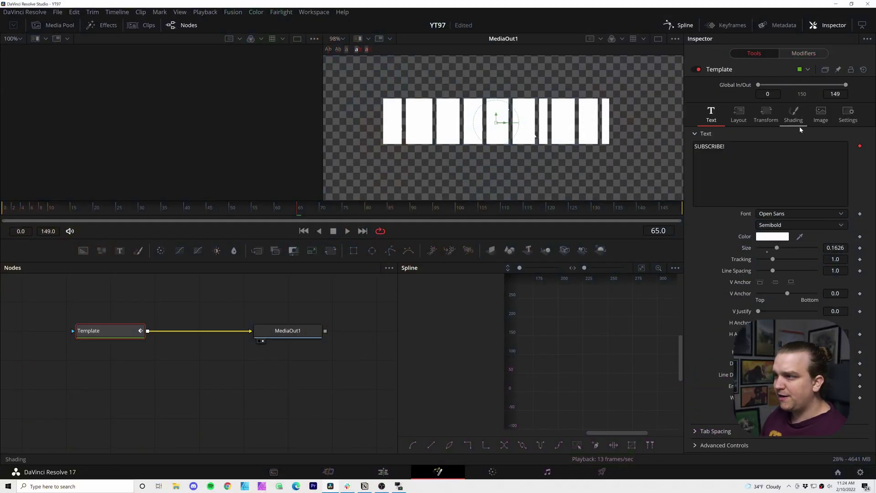
- Disable the Blue Border shading element on the title
{"action": "left_click", "coordinate": [799, 128]}
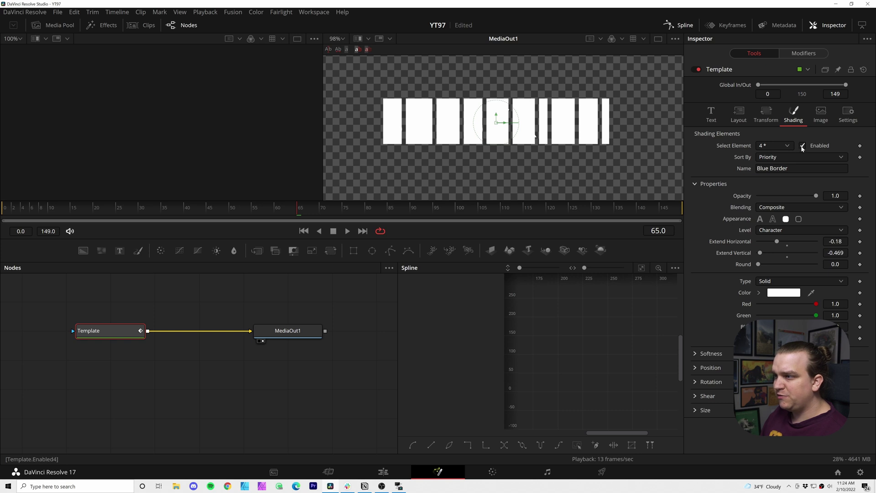
{"action": "left_click", "coordinate": [802, 146]}
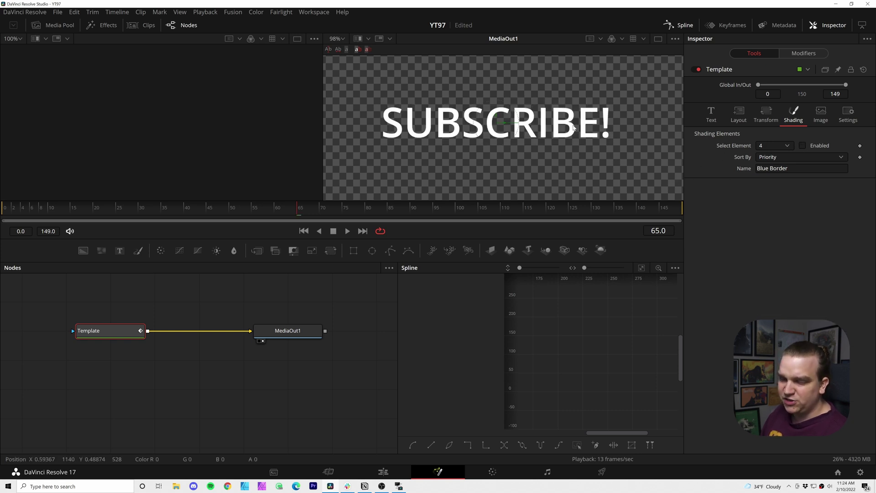
{"action": "left_click", "coordinate": [803, 52]}
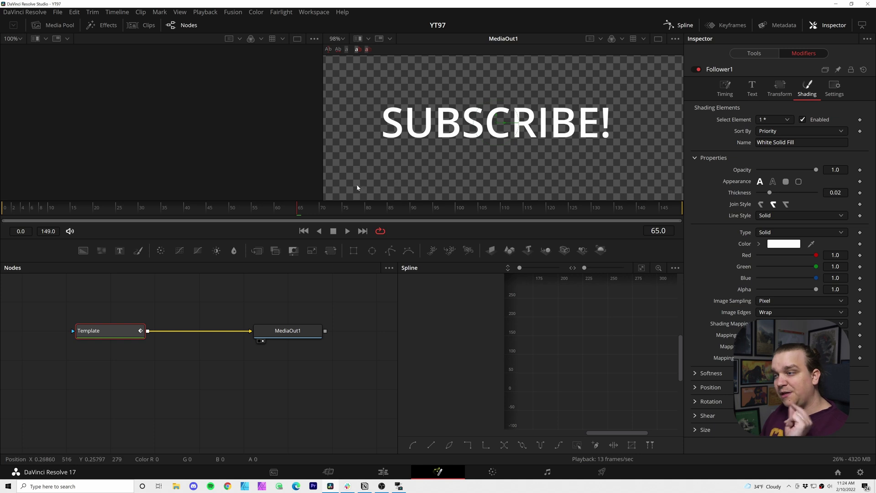
- Keyframe Follower1 opacity from 0 at frame 3 to 1.0 at frame 4, then play it back
{"action": "left_click", "coordinate": [27, 213]}
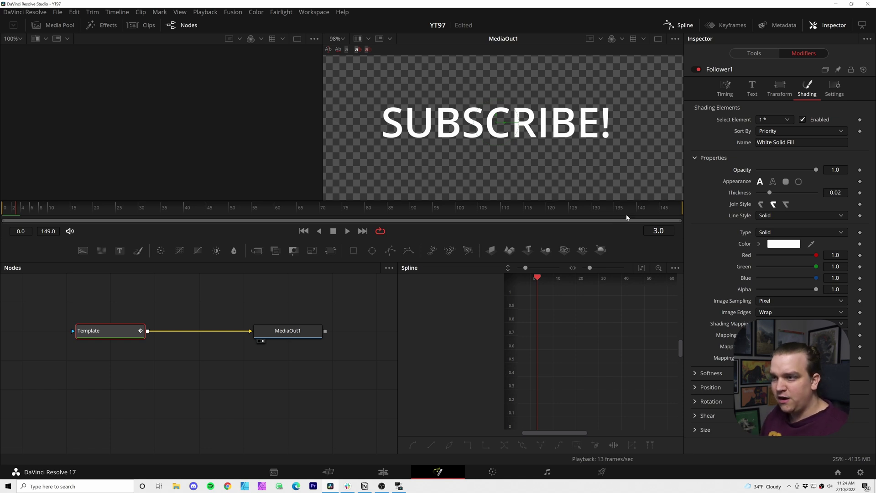
{"action": "left_click", "coordinate": [859, 169]}
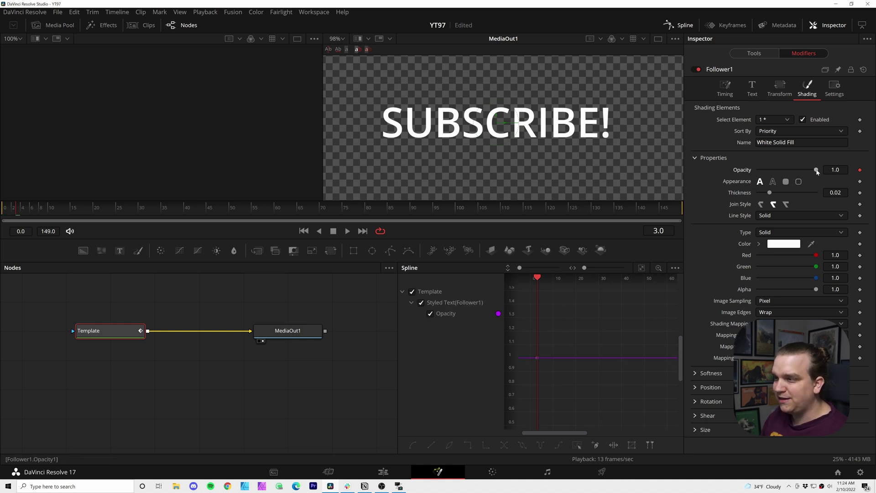
{"action": "left_click_drag", "start_coordinate": [817, 171], "coordinate": [558, 197]}
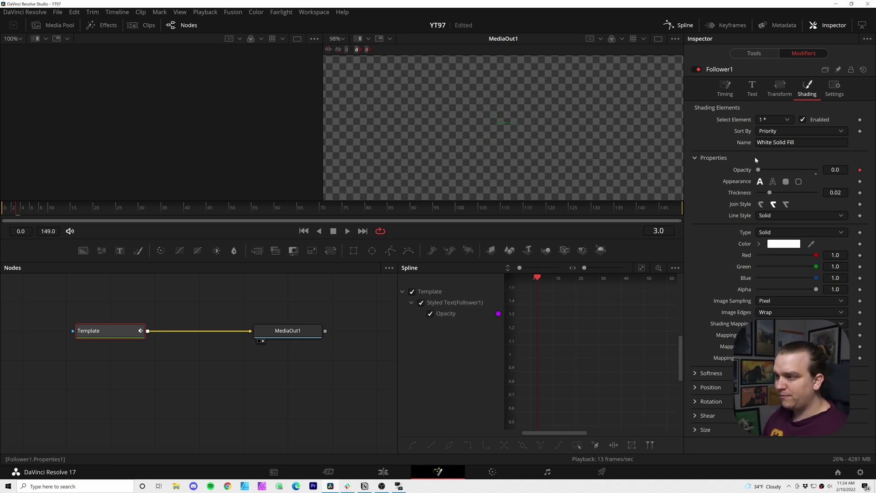
{"action": "key", "text": "Right"}
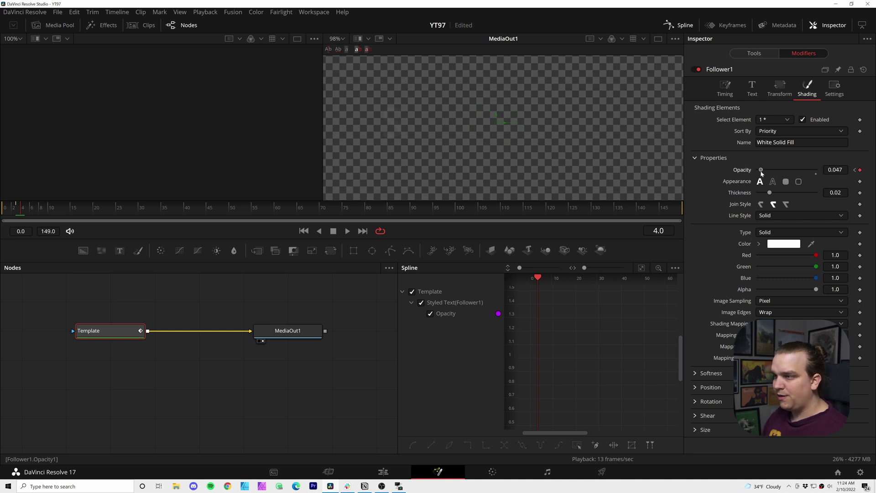
{"action": "left_click_drag", "start_coordinate": [762, 171], "coordinate": [821, 174]}
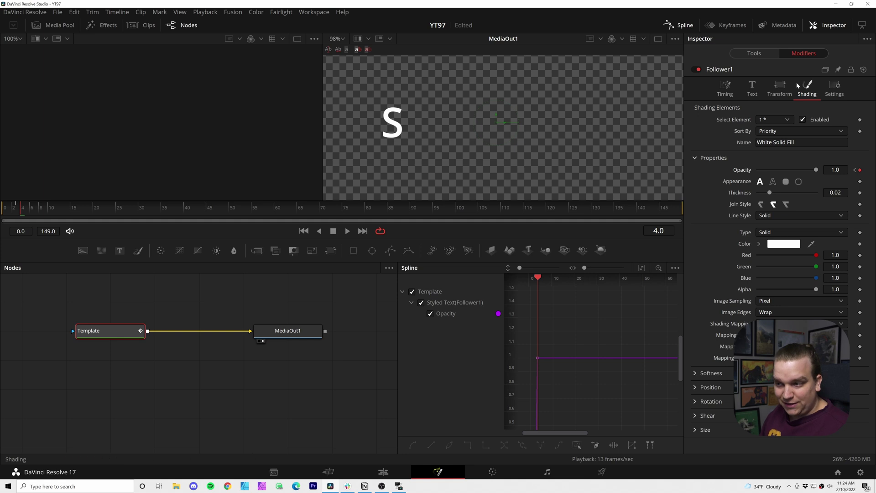
{"action": "left_click", "coordinate": [733, 90]}
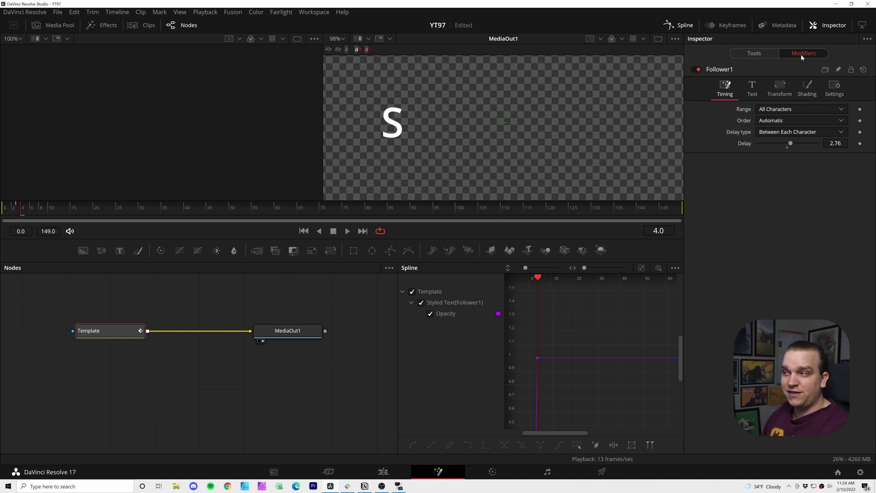
{"action": "left_click", "coordinate": [806, 86]}
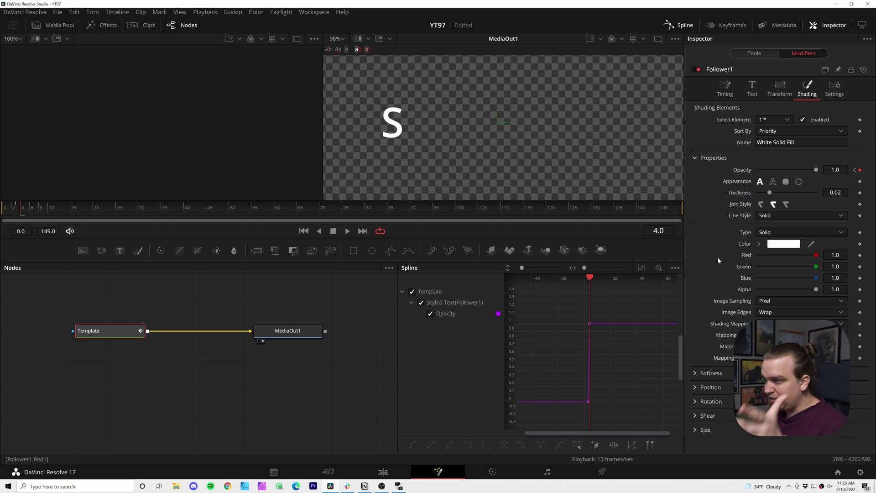
{"action": "key", "text": "space"}
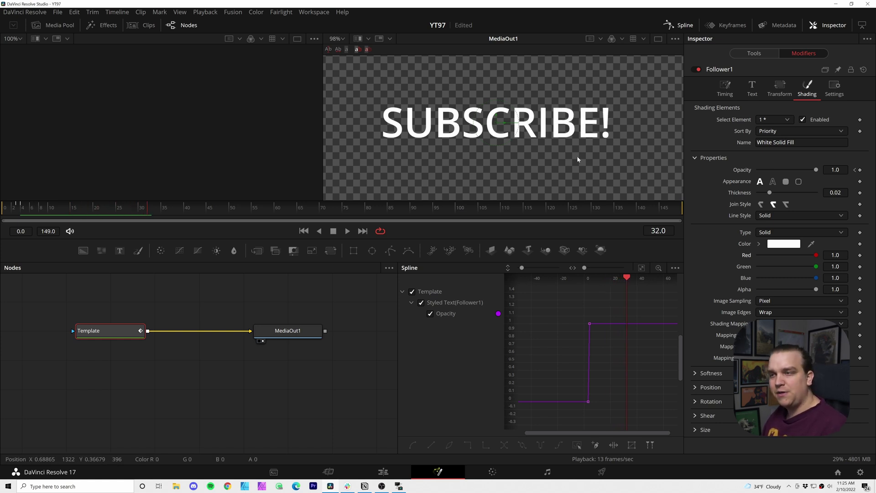
- Re-enable Blue Border on Template and select element 4 in Follower1's Shading
{"action": "left_click", "coordinate": [746, 54]}
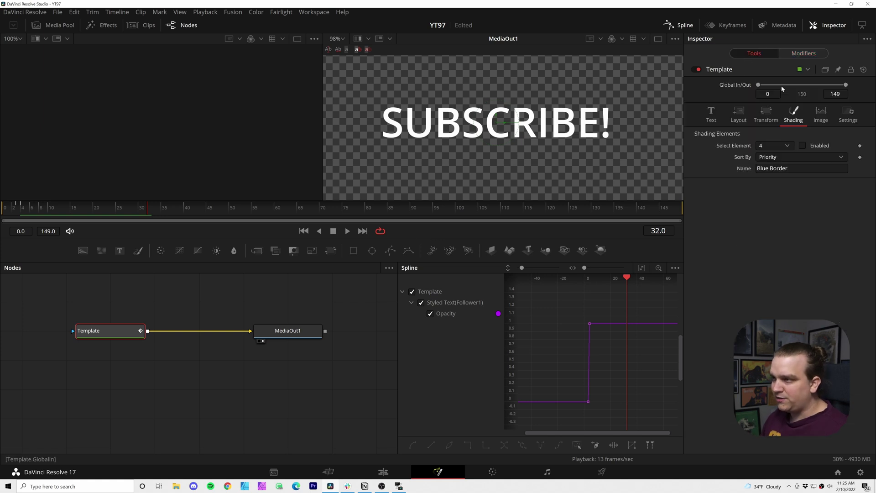
{"action": "left_click", "coordinate": [802, 145]}
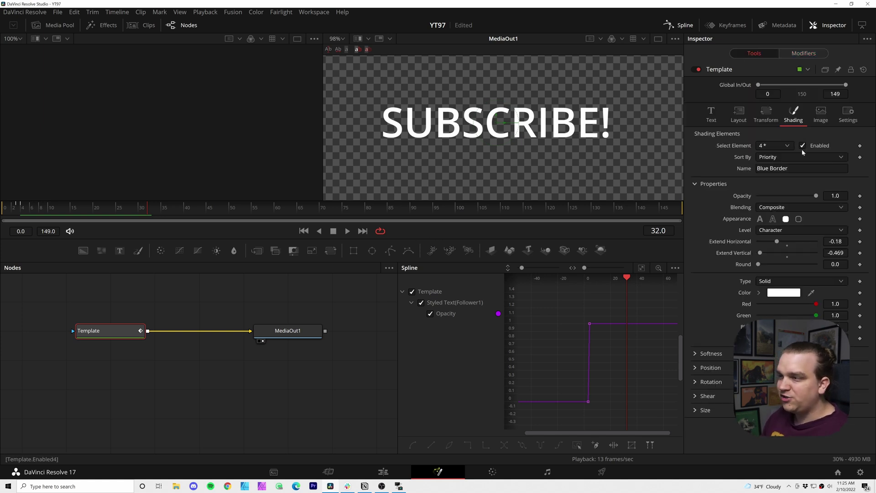
{"action": "left_click", "coordinate": [800, 54]}
{"action": "left_click", "coordinate": [770, 119]}
{"action": "left_click", "coordinate": [768, 160]}
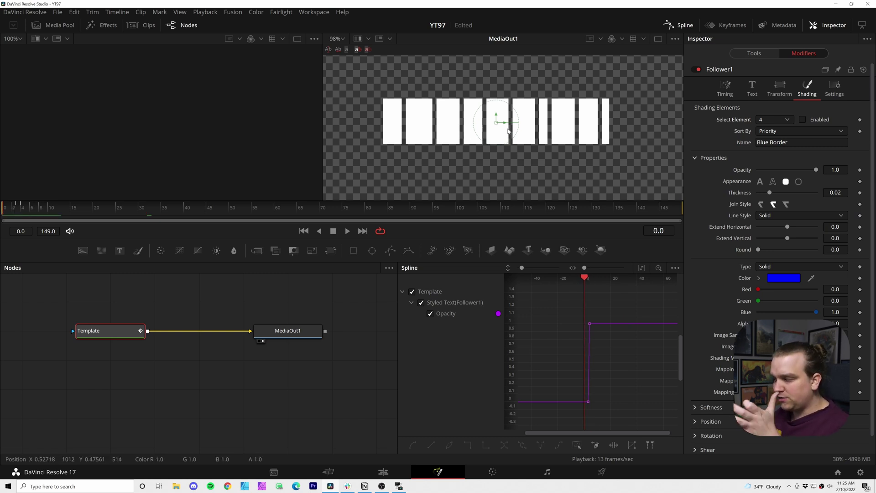
- Keyframe element 4's opacity 0, 1, 0 over frames 0–2 to make a blinking cursor
{"action": "left_click", "coordinate": [12, 211]}
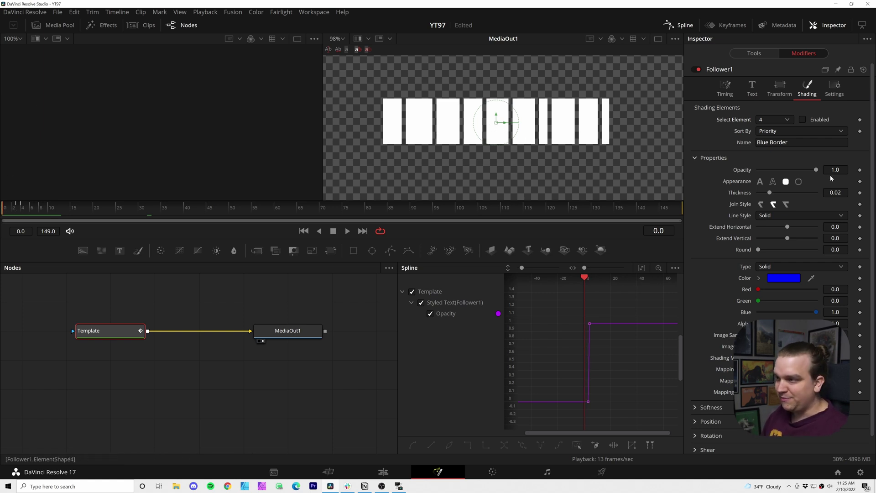
{"action": "left_click", "coordinate": [859, 170]}
{"action": "left_click_drag", "start_coordinate": [816, 170], "coordinate": [592, 189]}
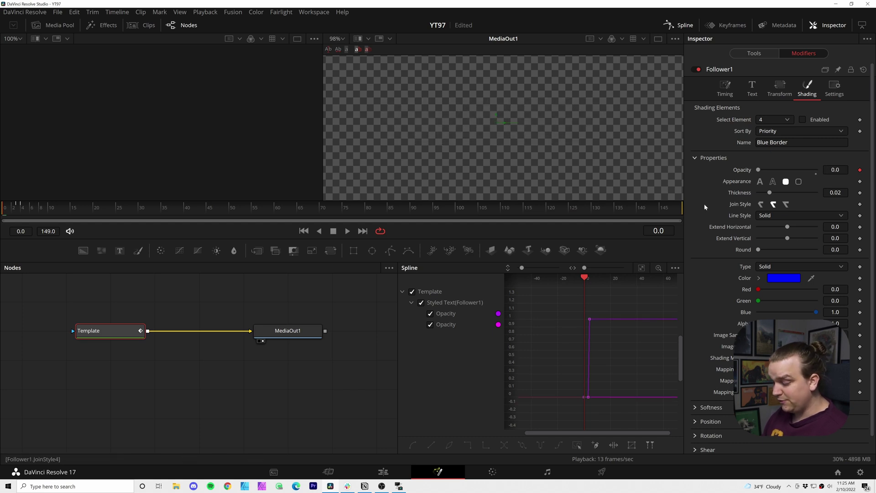
{"action": "key", "text": "Right"}
{"action": "left_click_drag", "start_coordinate": [757, 170], "coordinate": [816, 170]}
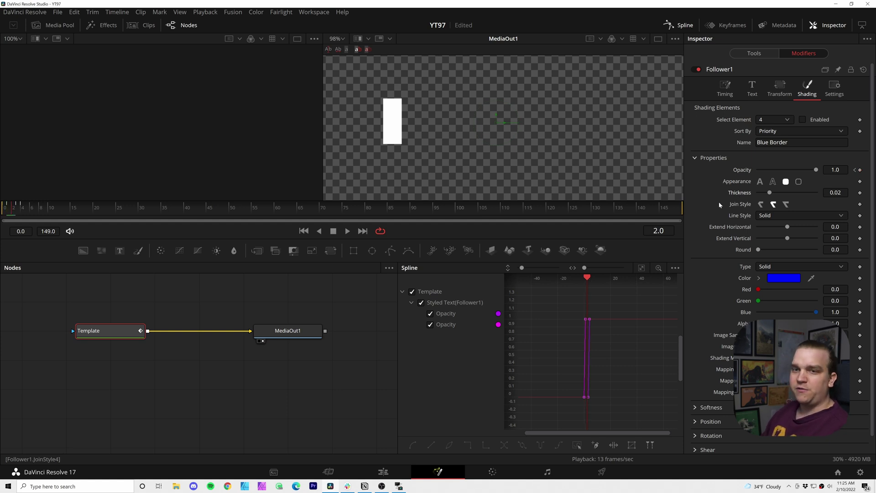
{"action": "left_click_drag", "start_coordinate": [816, 169], "coordinate": [443, 183]}
- Step through frames and play back to check the cursor leading each letter
{"action": "left_click", "coordinate": [319, 359]}
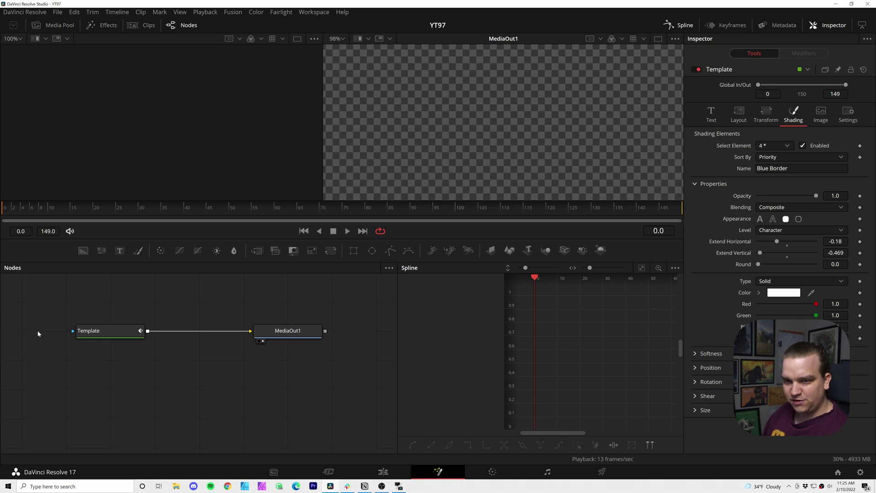
{"action": "key", "text": "Right"}
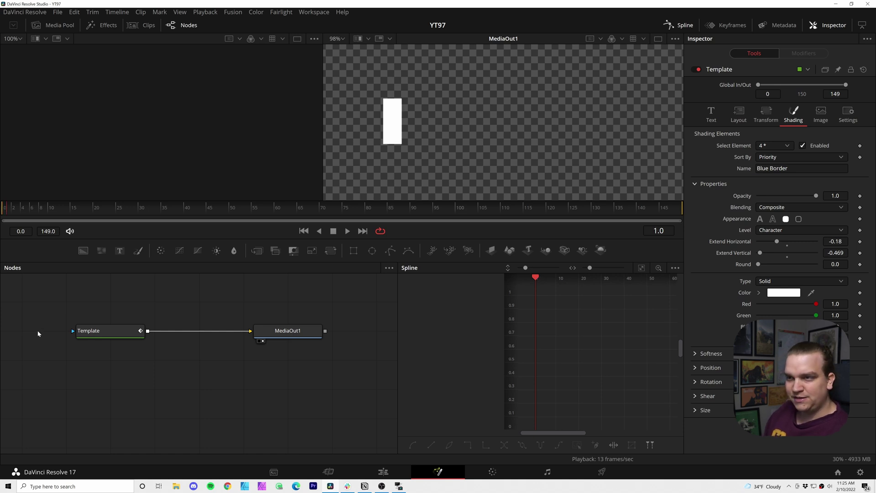
{"action": "key", "text": "Right"}
{"action": "key", "text": "Right"}
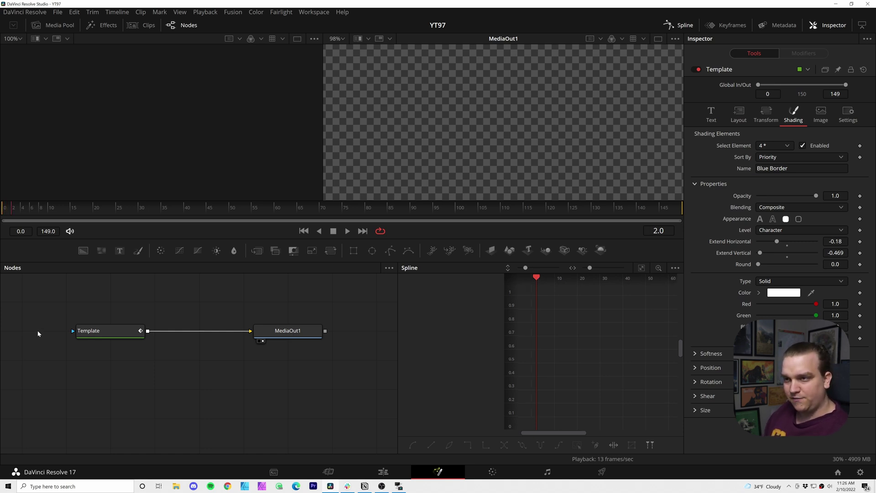
{"action": "key", "text": "Right"}
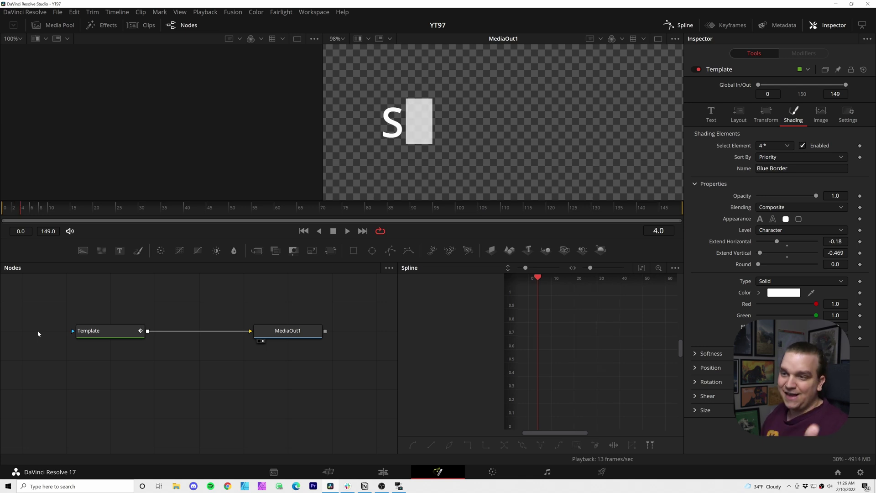
{"action": "key", "text": "space"}
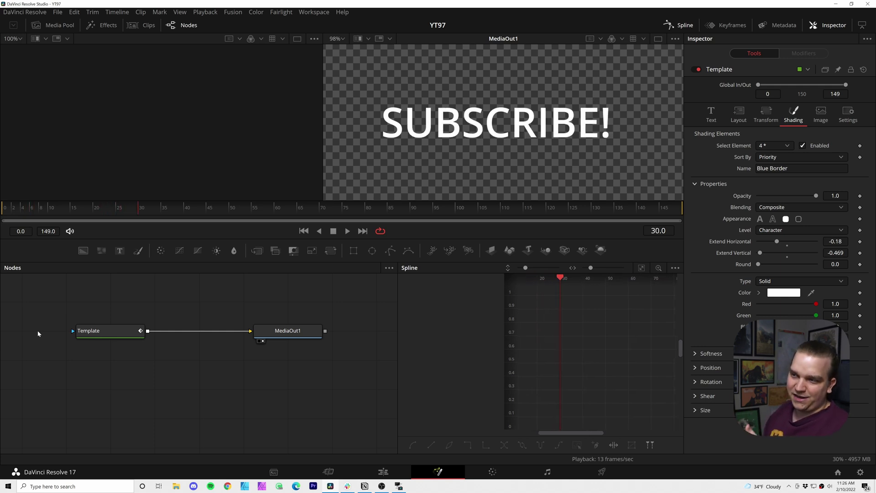
- Switch to the Edit page and play the title from the timeline start
{"action": "left_click", "coordinate": [384, 472]}
{"action": "key", "text": "Home"}
{"action": "scroll", "coordinate": [403, 191], "scroll_direction": "down", "scroll_amount": 1}
{"action": "scroll", "coordinate": [417, 194], "scroll_direction": "down", "scroll_amount": 5}
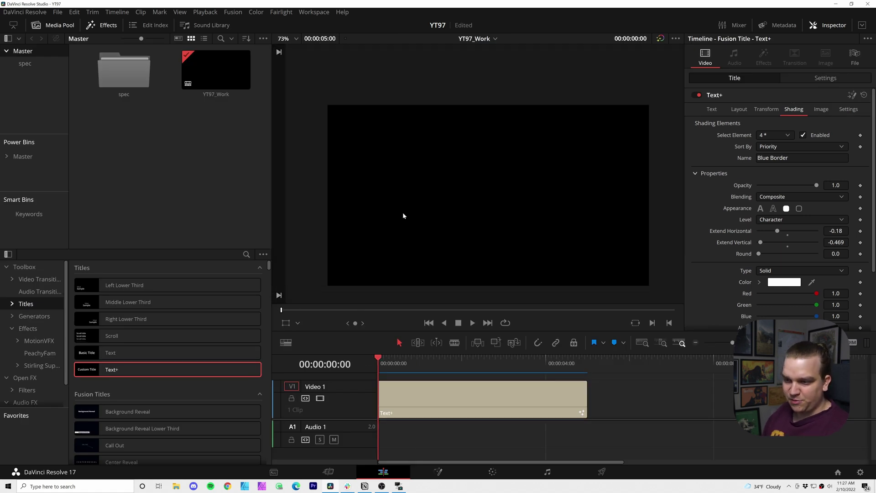
{"action": "key", "text": "space"}
{"action": "key", "text": "space"}
- Test the cursor's Green at 0 on the Text+ clip, replay, then undo the change
{"action": "left_click", "coordinate": [497, 410]}
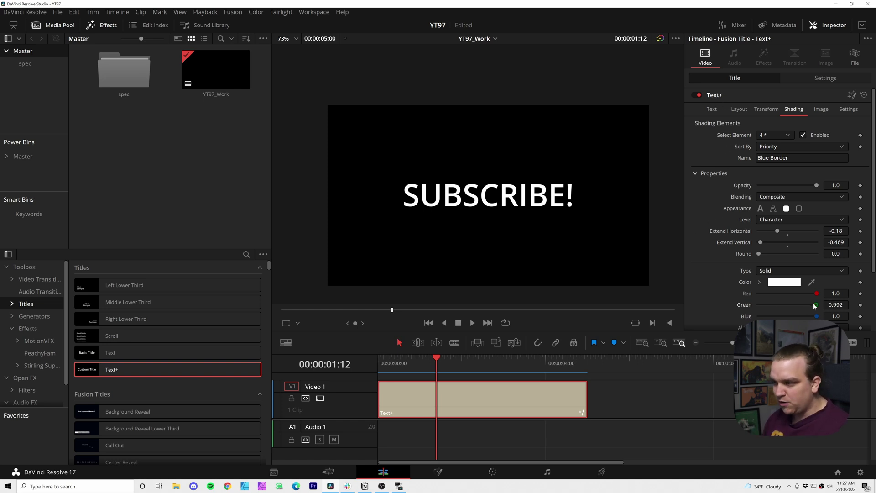
{"action": "left_click_drag", "start_coordinate": [809, 302], "coordinate": [758, 305]}
{"action": "left_click_drag", "start_coordinate": [415, 369], "coordinate": [381, 368]}
{"action": "key", "text": "space"}
{"action": "key", "text": "space"}
{"action": "key", "text": "ctrl+z"}
{"action": "scroll", "coordinate": [726, 278], "scroll_direction": "down", "scroll_amount": 3}
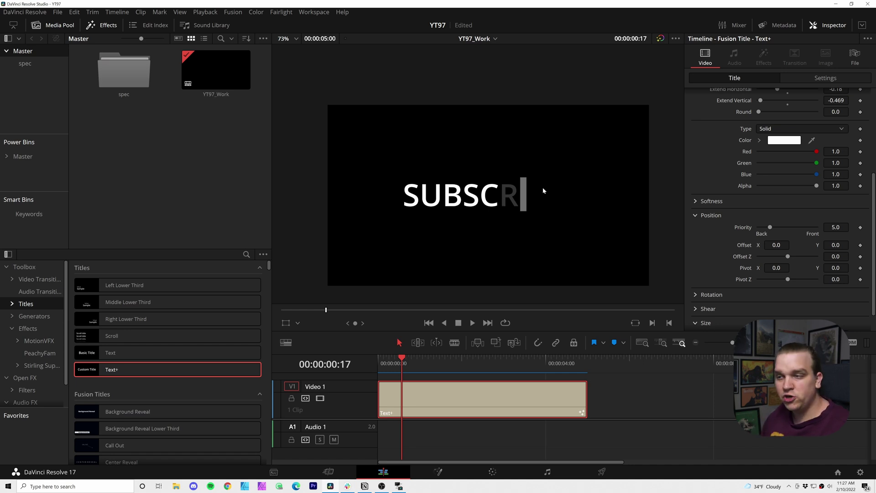
- Make the cursor a flat underscore: Shading Size 1.638 × 0.068, Offset X 0.051, and scrub to check it
{"action": "scroll", "coordinate": [729, 218], "scroll_direction": "down", "scroll_amount": 1}
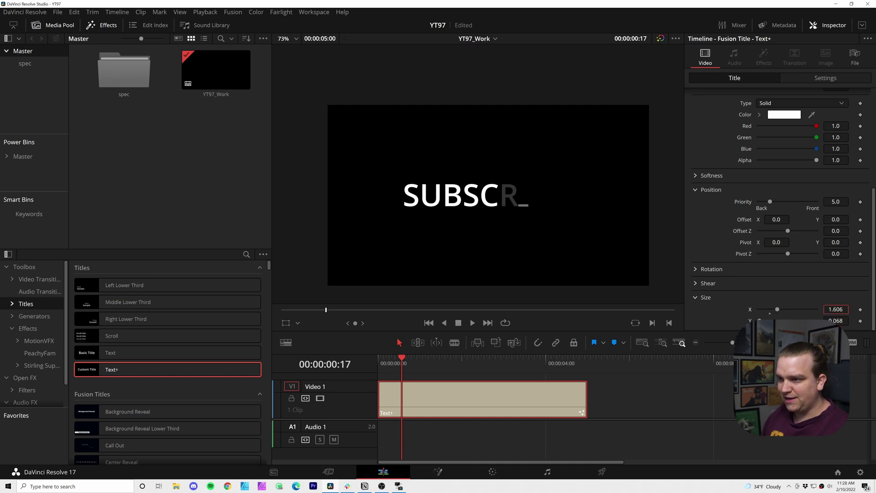
{"action": "left_click", "coordinate": [613, 231]}
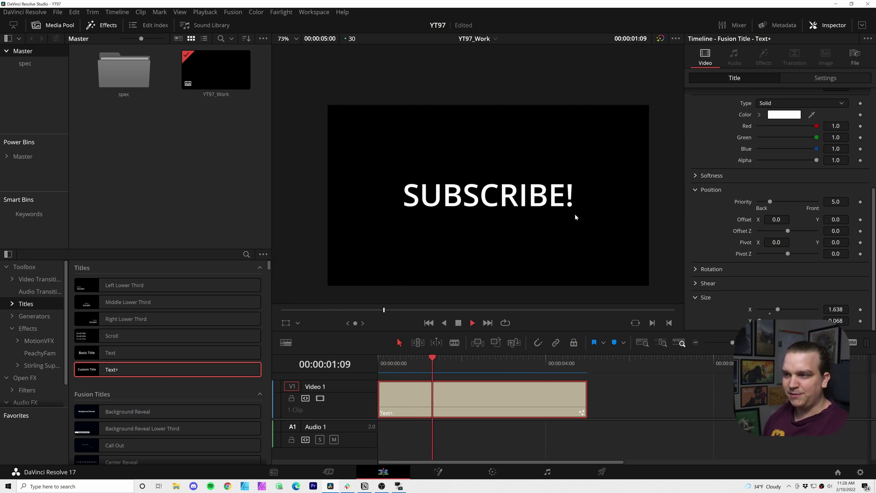
{"action": "left_click_drag", "start_coordinate": [429, 369], "coordinate": [414, 365]}
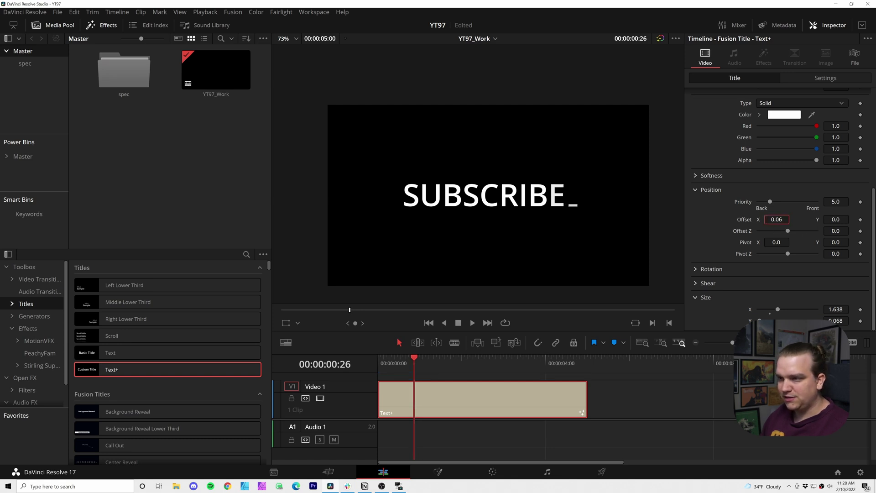
{"action": "left_click", "coordinate": [662, 405]}
{"action": "key", "text": "Home"}
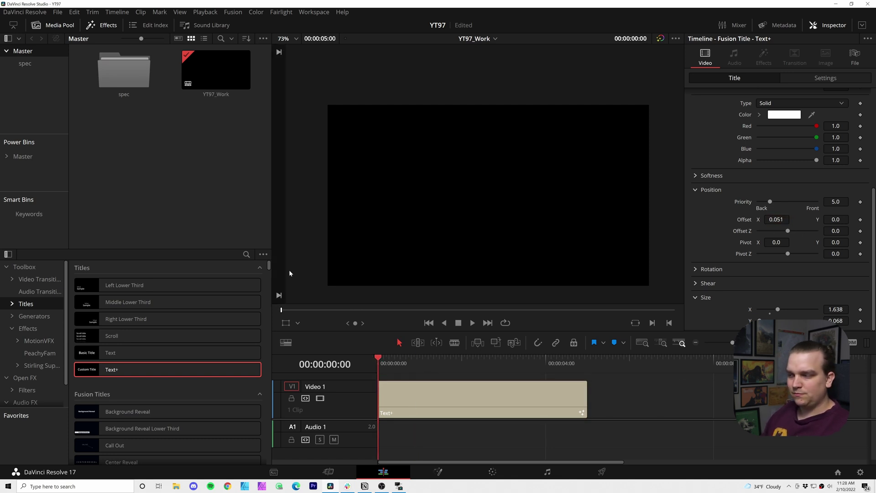
{"action": "key", "text": "space"}
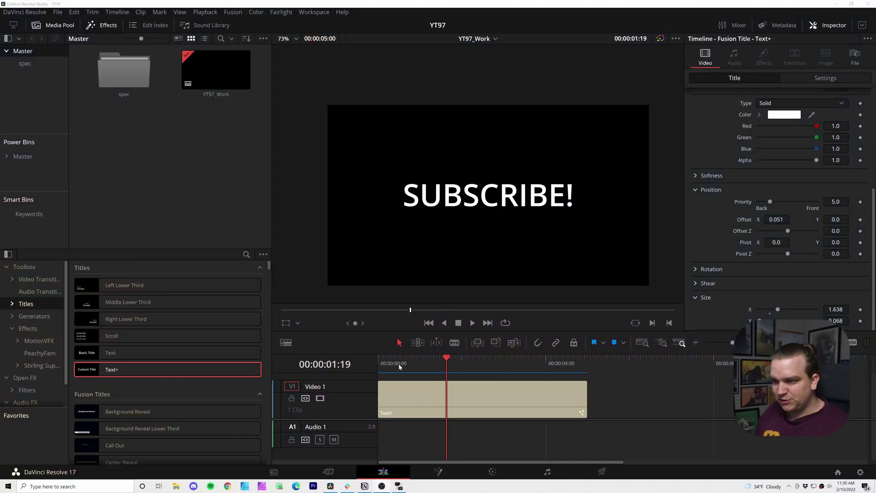
- Replace the title text SUBSCRIBE! with YAYYYYYY and play back the write-on animation
{"action": "left_click_drag", "start_coordinate": [399, 363], "coordinate": [396, 363]}
{"action": "left_click", "coordinate": [427, 399]}
{"action": "scroll", "coordinate": [764, 159], "scroll_direction": "up", "scroll_amount": 5}
{"action": "left_click", "coordinate": [711, 109]}
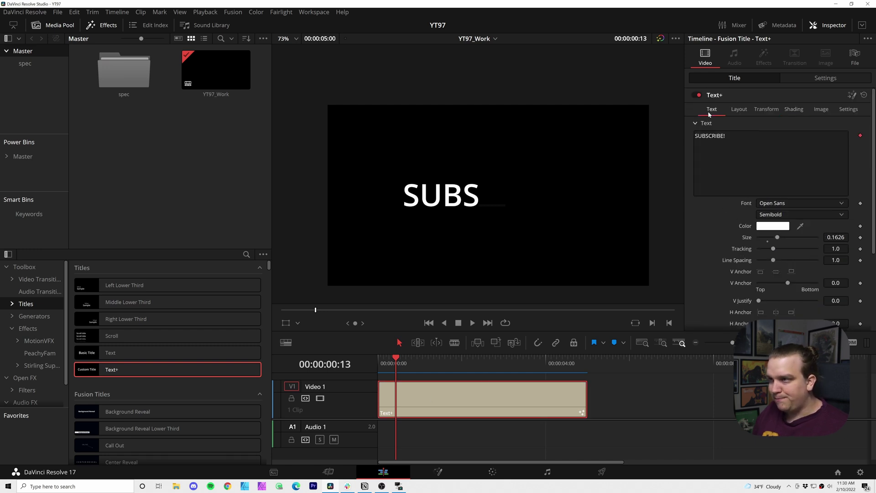
{"action": "left_click_drag", "start_coordinate": [730, 136], "coordinate": [664, 131]}
{"action": "type", "text": "YAYYYYYY"}
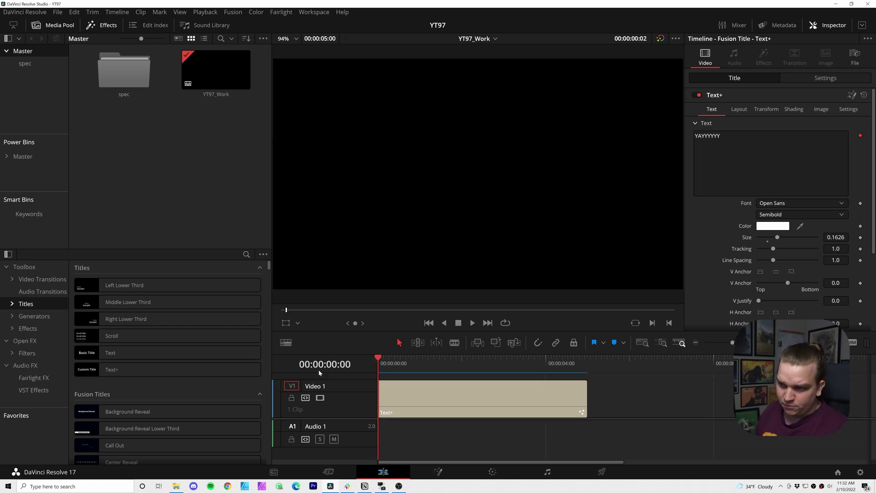
{"action": "key", "text": "space"}
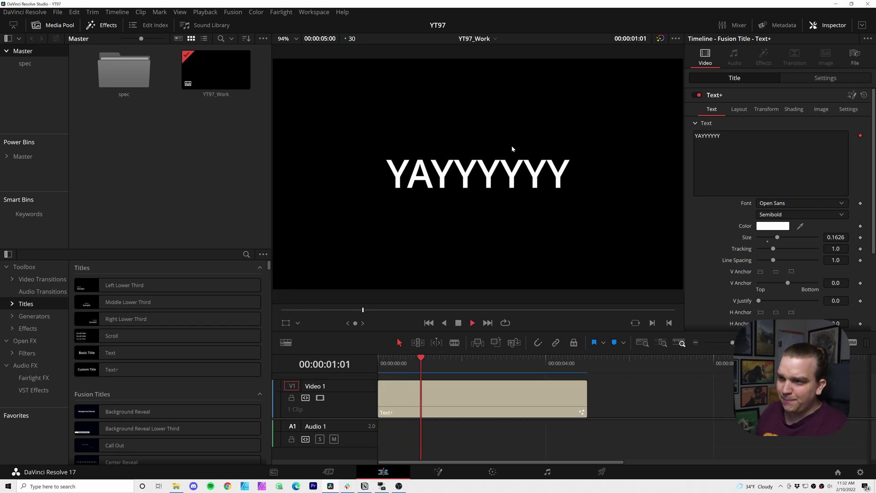